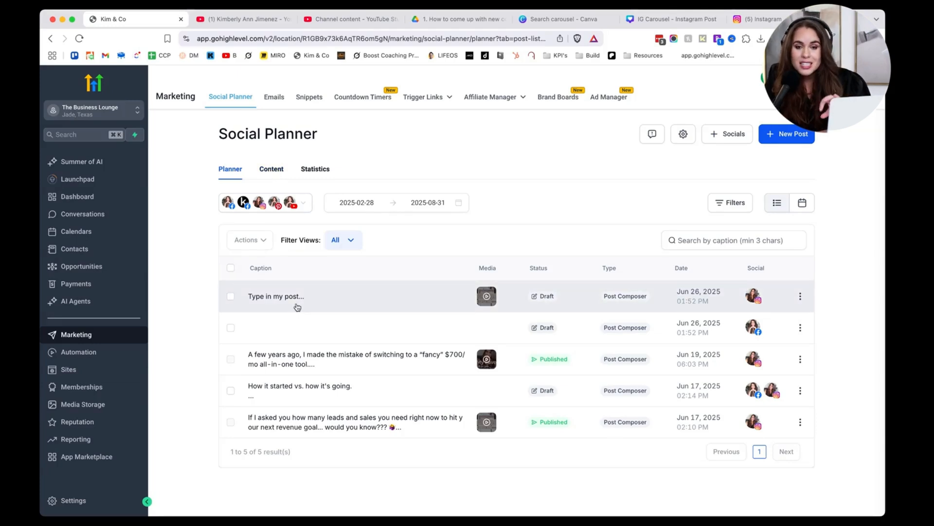
- Review the connected social accounts from the Social Planner accounts selector
left_click(300, 208)
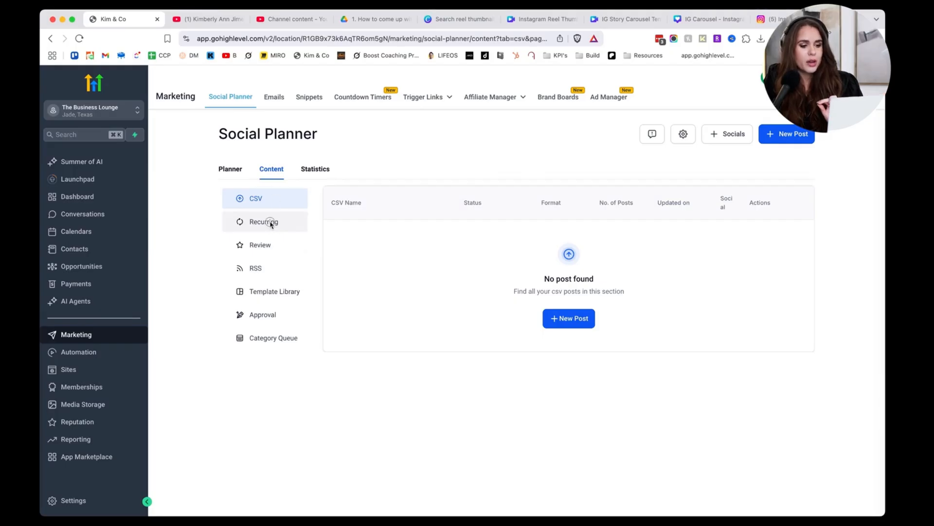
- Show the Recurring posts section in the Content sidebar
left_click(271, 223)
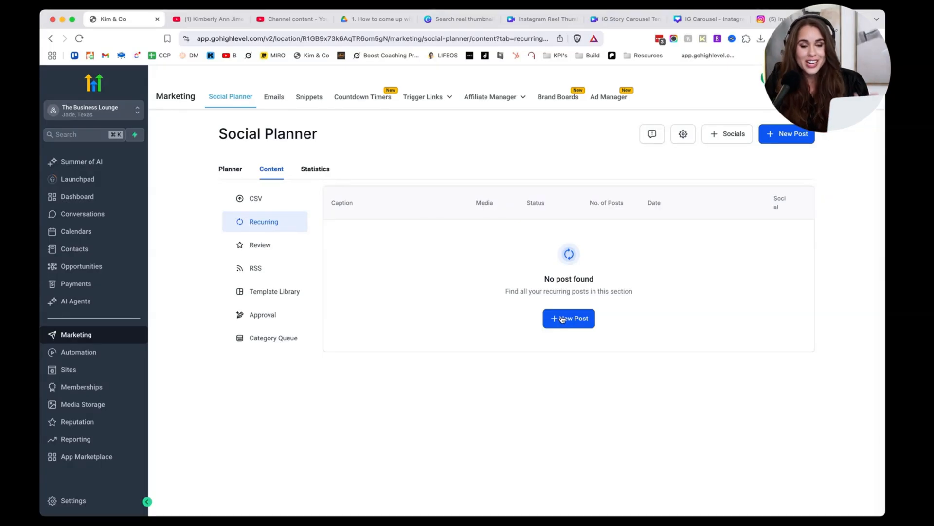
- Start a new post, review the Post-to accounts, then abandon it and return to the Planner list
left_click(563, 319)
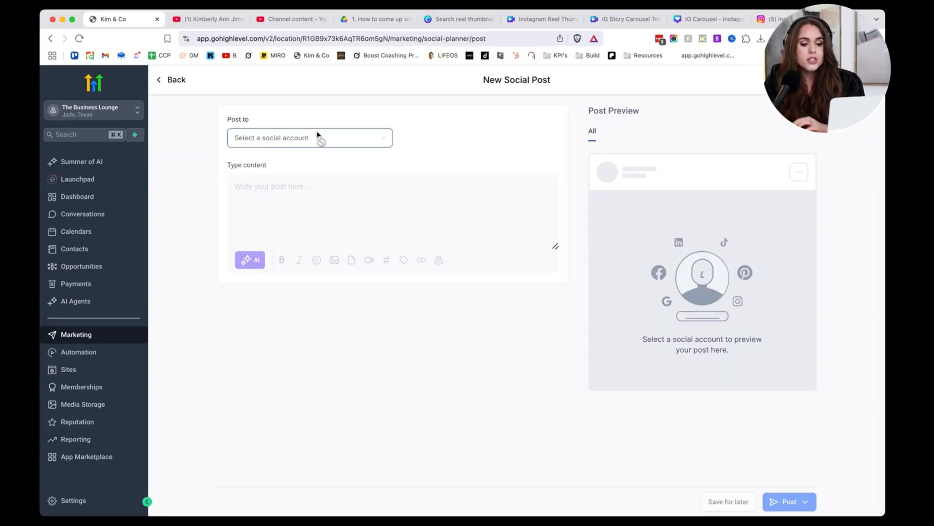
left_click(321, 136)
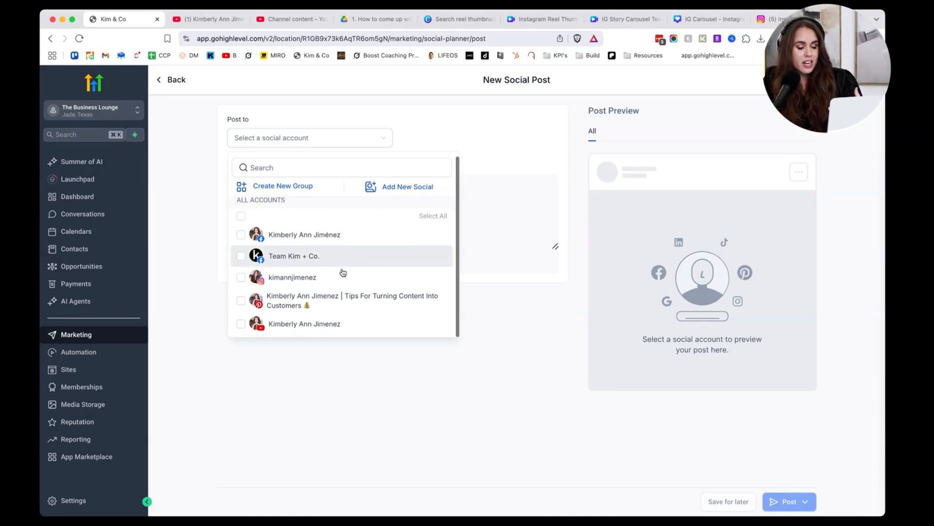
scroll(342, 272, "down", 1)
left_click(556, 139)
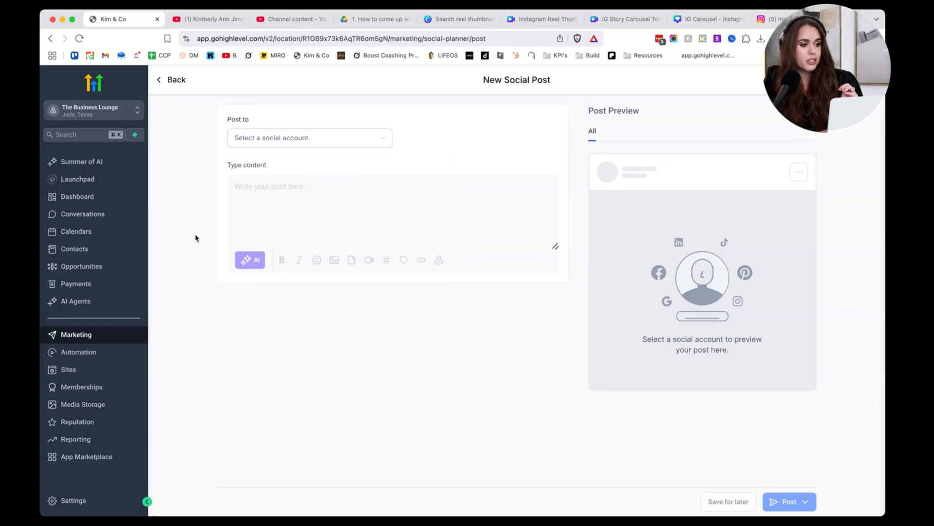
left_click(169, 80)
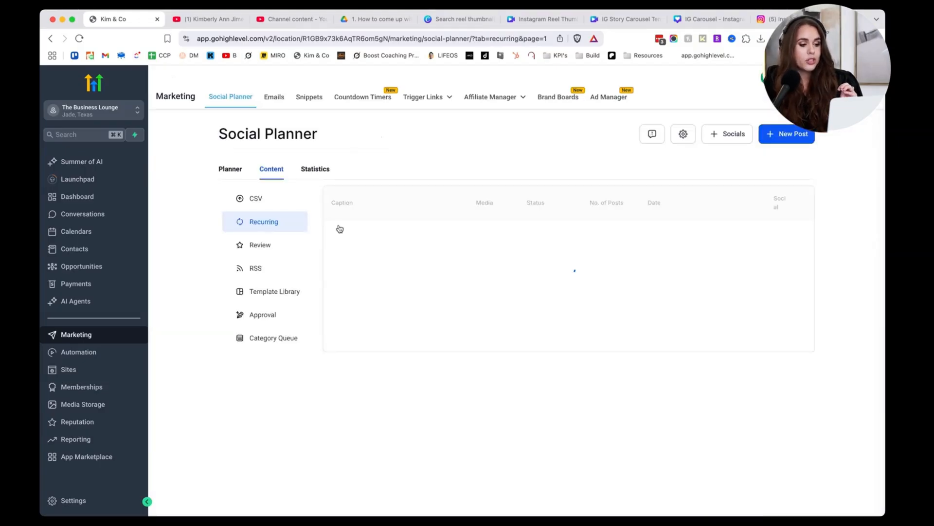
left_click(230, 168)
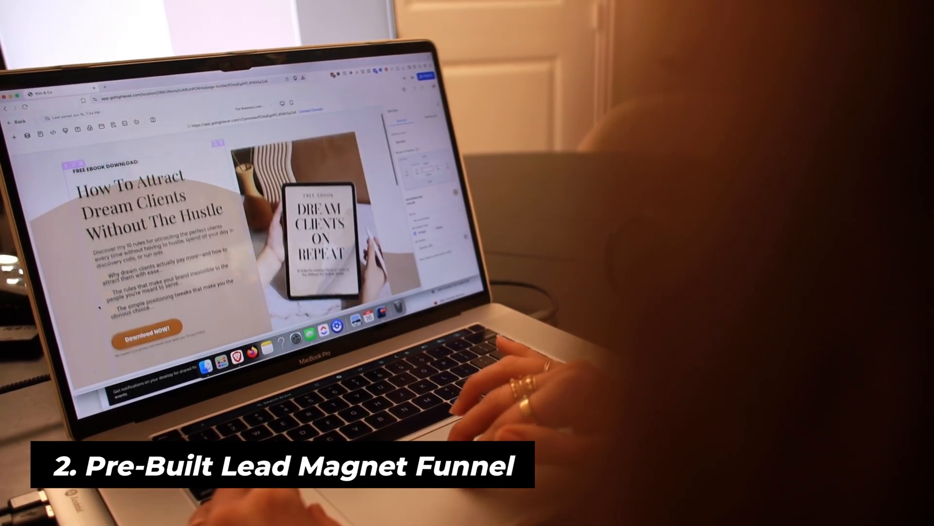
scroll(205, 234, "down", 5)
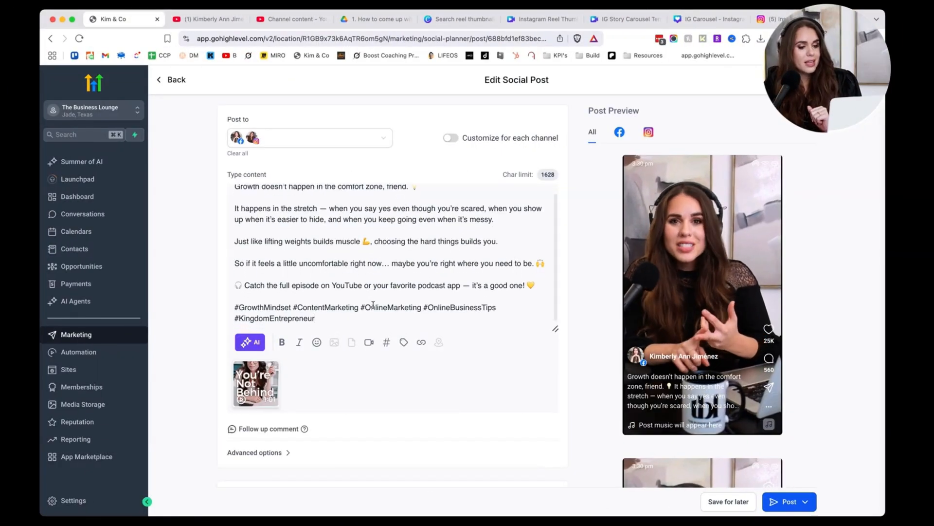
scroll(700, 328, "down", 4)
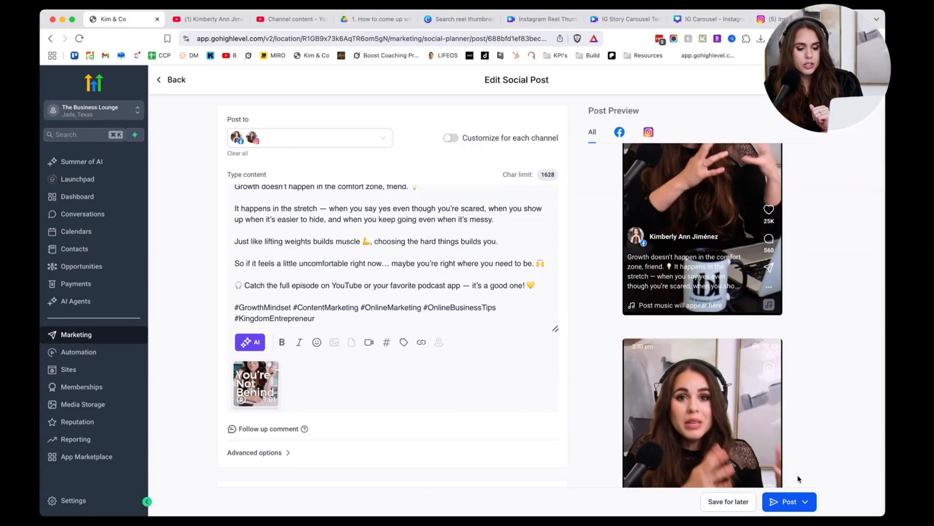
- Choose Schedule Recurring Post for the growth post from the Post options
left_click(805, 501)
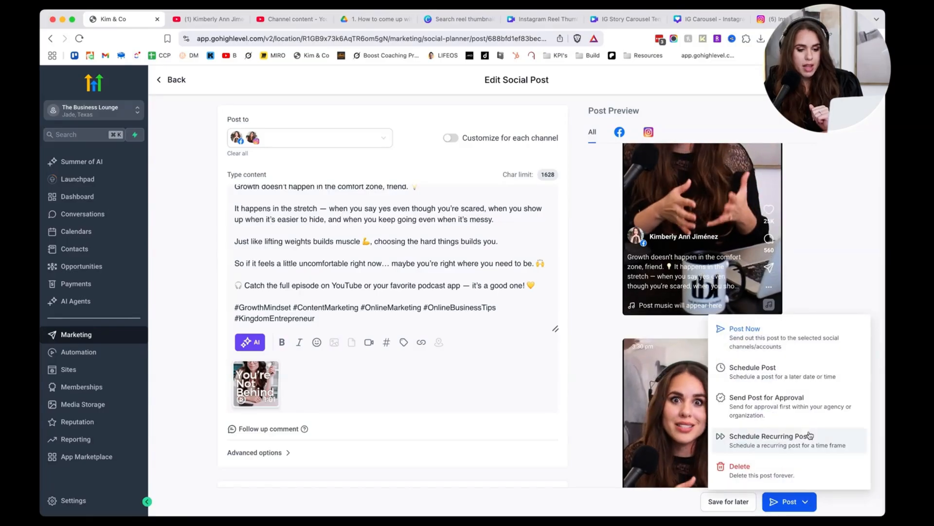
left_click(794, 436)
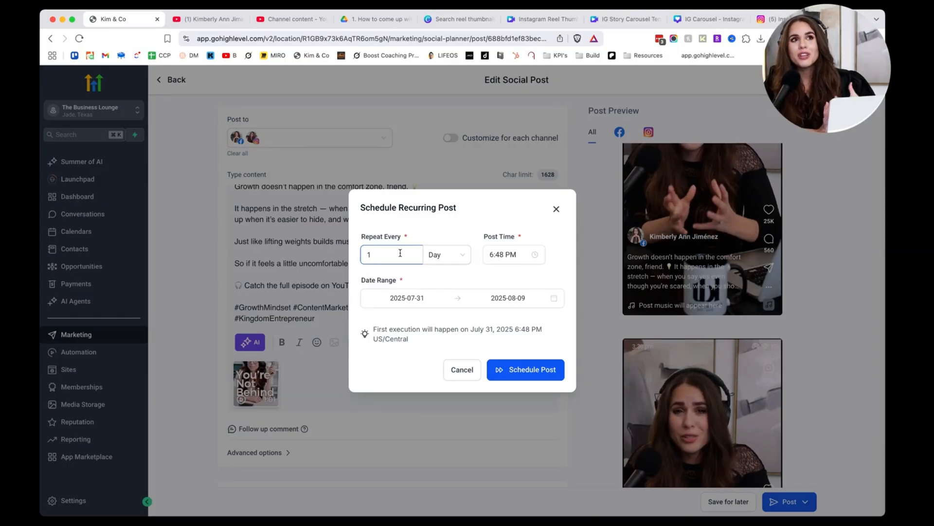
- Set the recurrence to every 2 months, keeping the post time at 6:49 PM
key("Down")
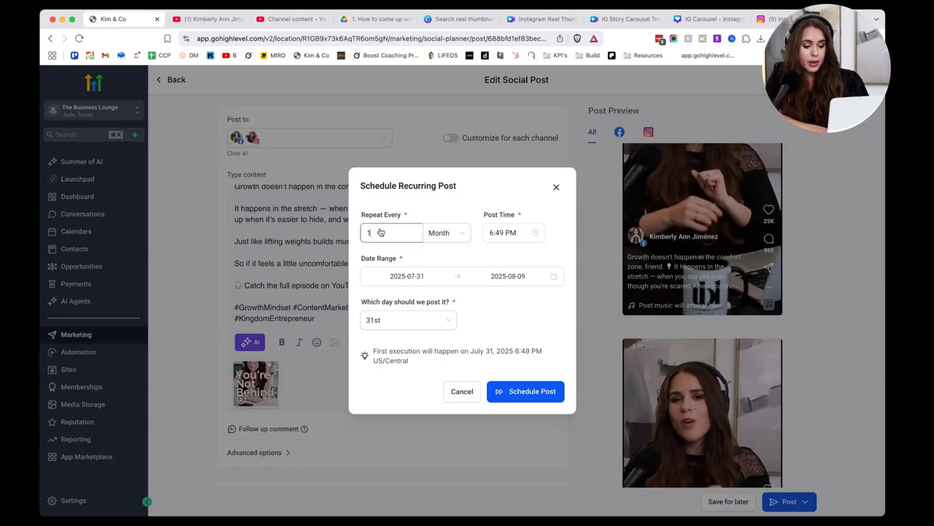
key("BackSpace")
type("2")
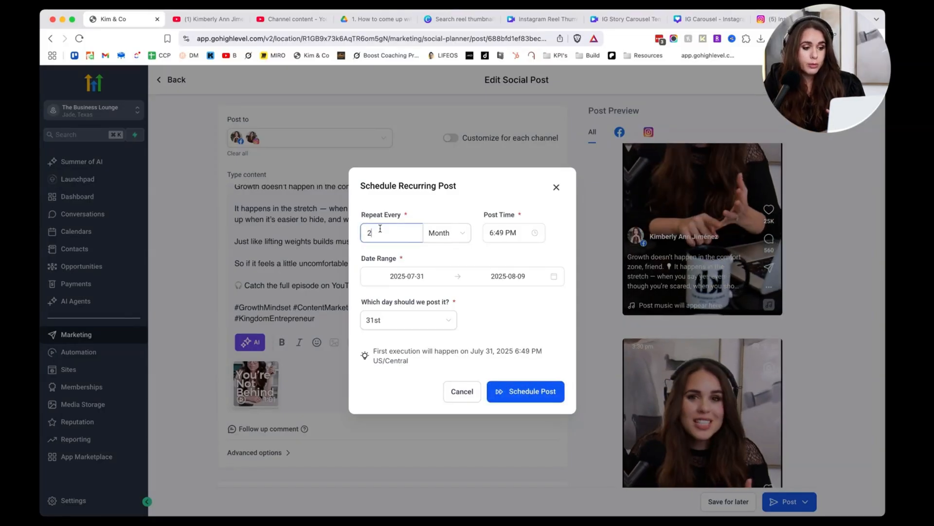
left_click(445, 249)
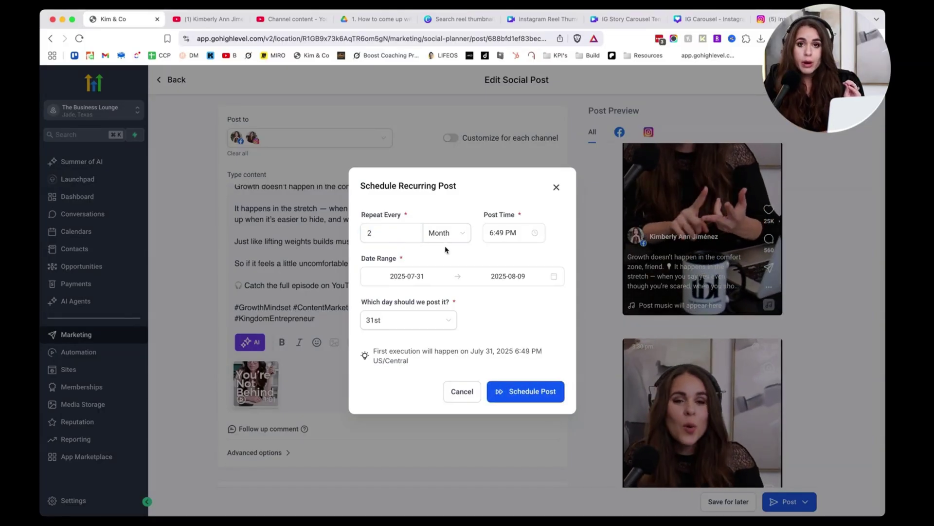
left_click(502, 233)
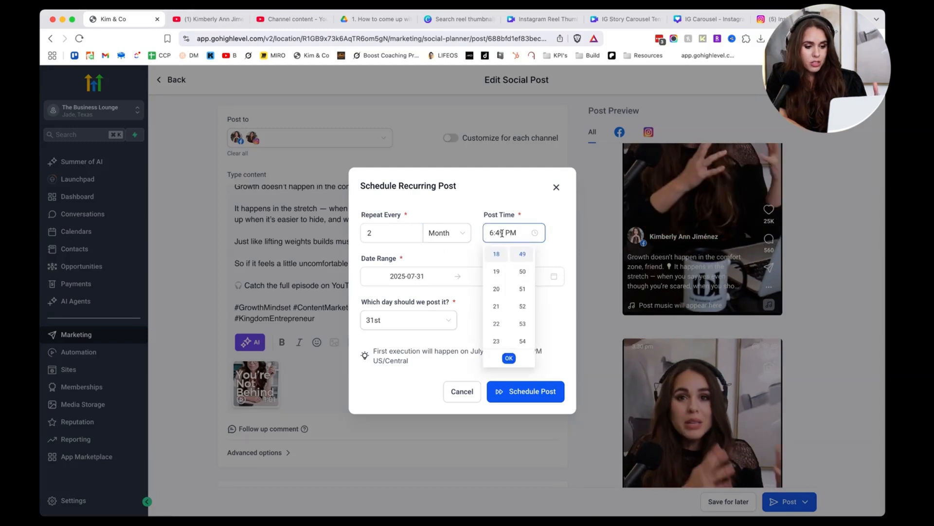
type("49")
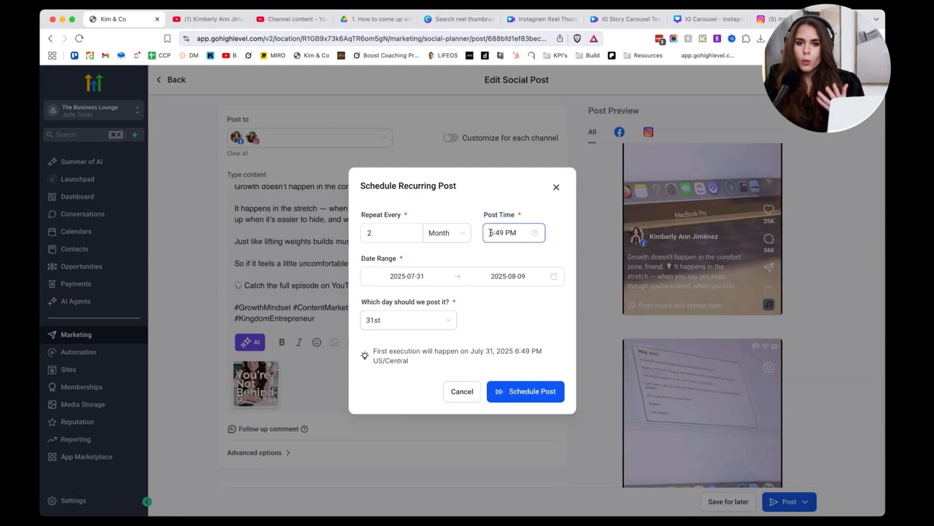
left_click_drag(518, 233, 475, 232)
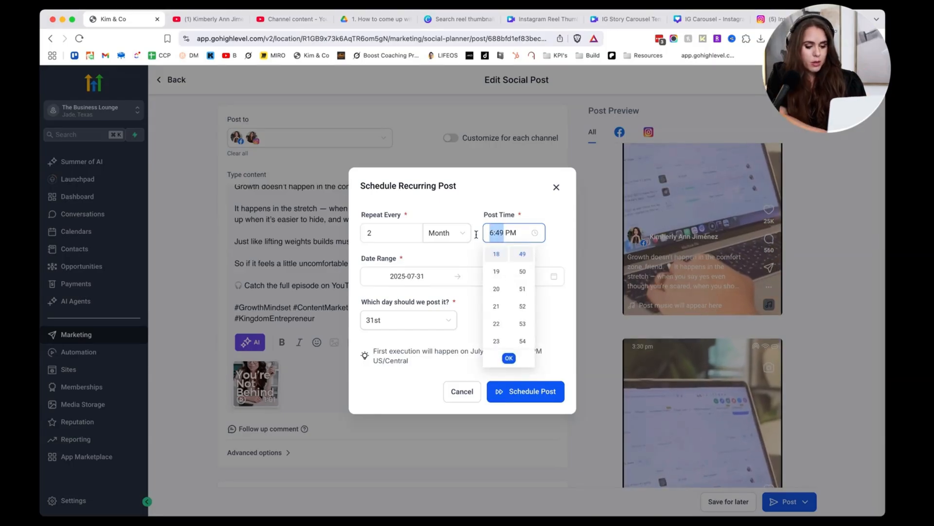
type("7")
left_click(476, 206)
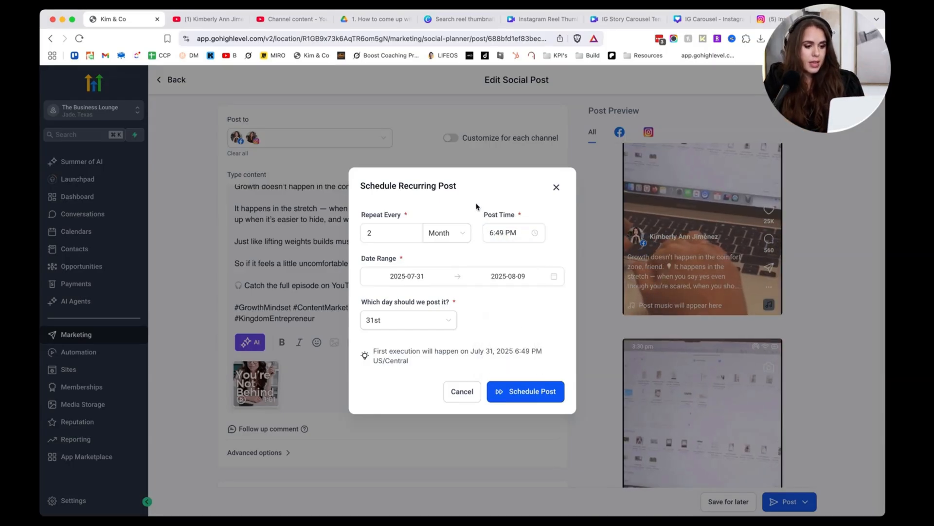
- Begin choosing a new date range for the recurrence in the calendar
left_click(414, 276)
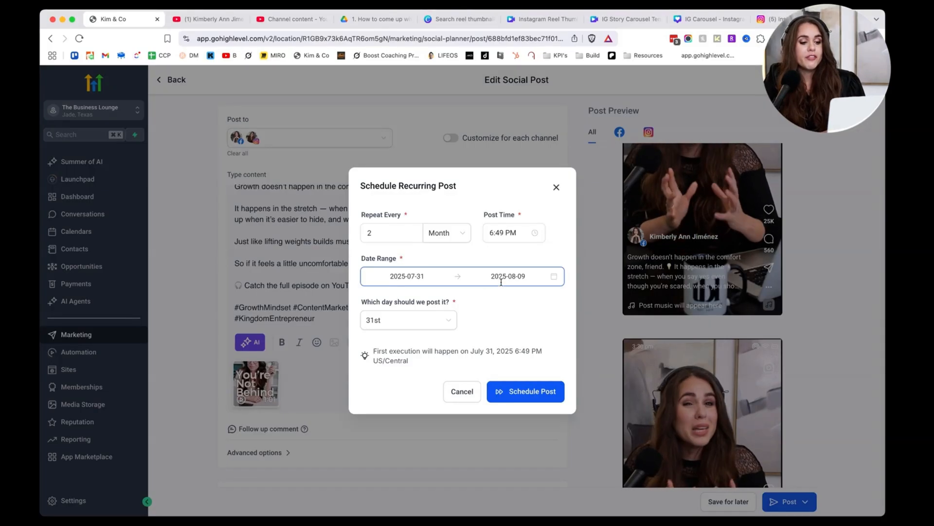
left_click(506, 281)
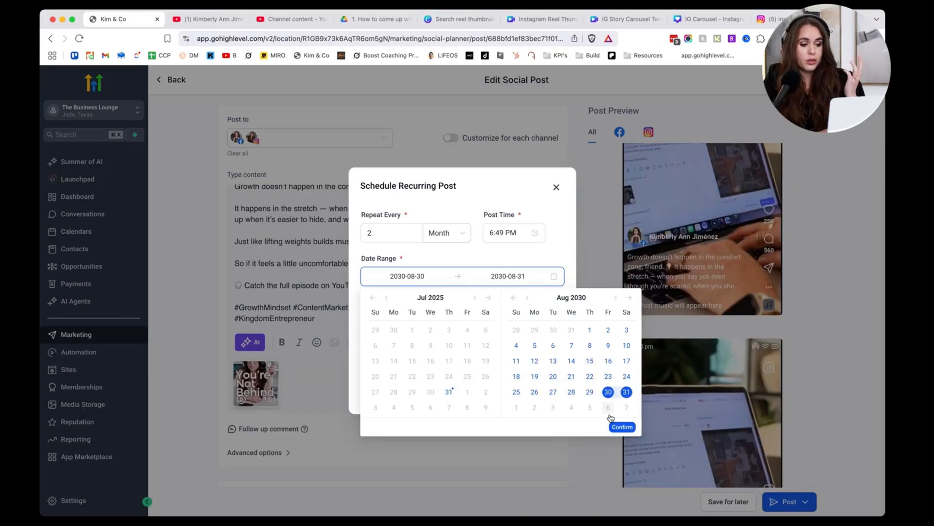
- Confirm the 2025–2030 date range and post on the 5th of the month
left_click(623, 426)
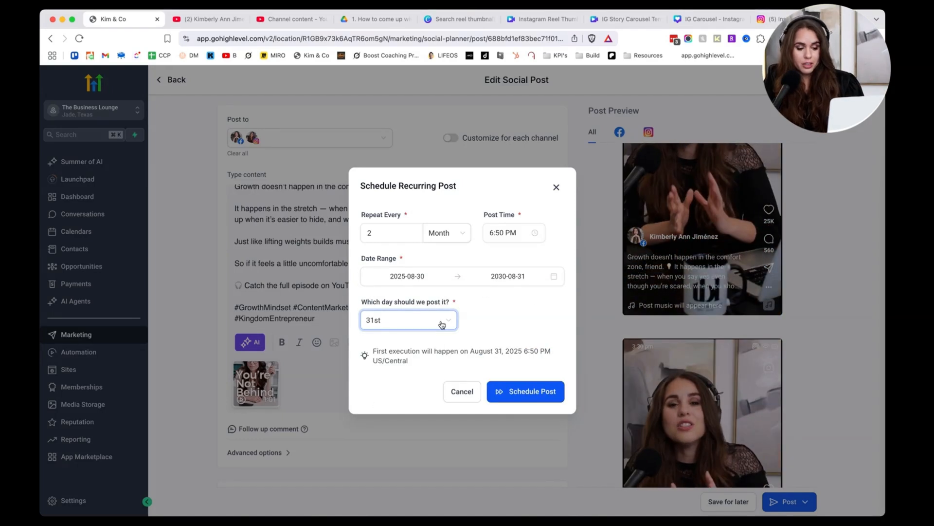
left_click(442, 324)
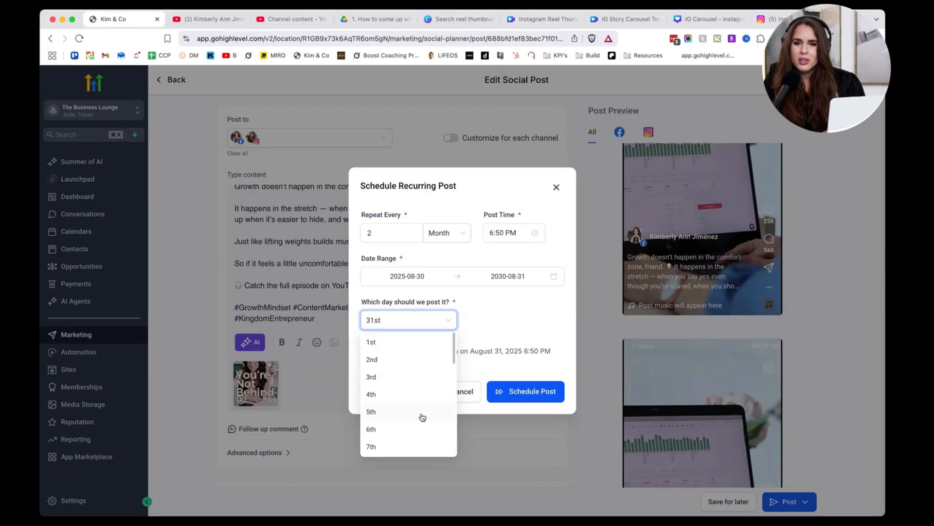
left_click(423, 413)
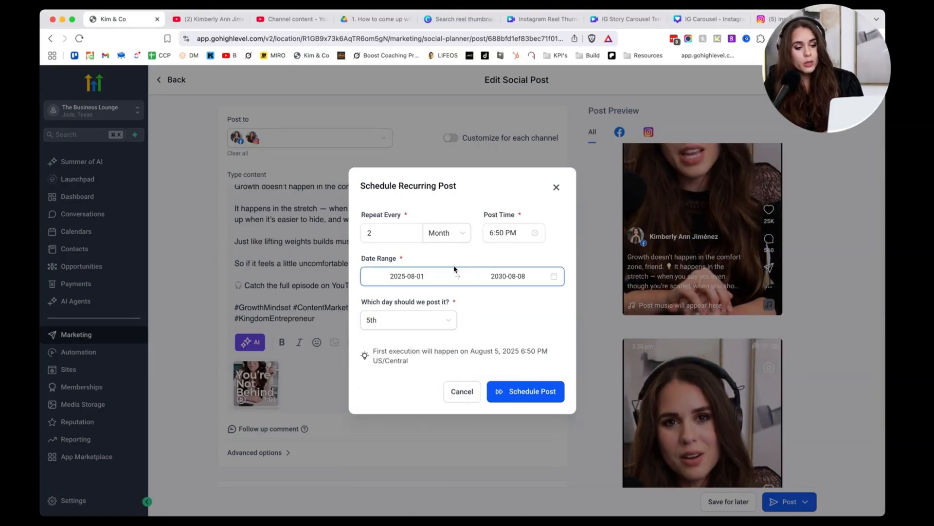
- Schedule the recurring growth post, now listed under Recurring with 31 posts
left_click(536, 395)
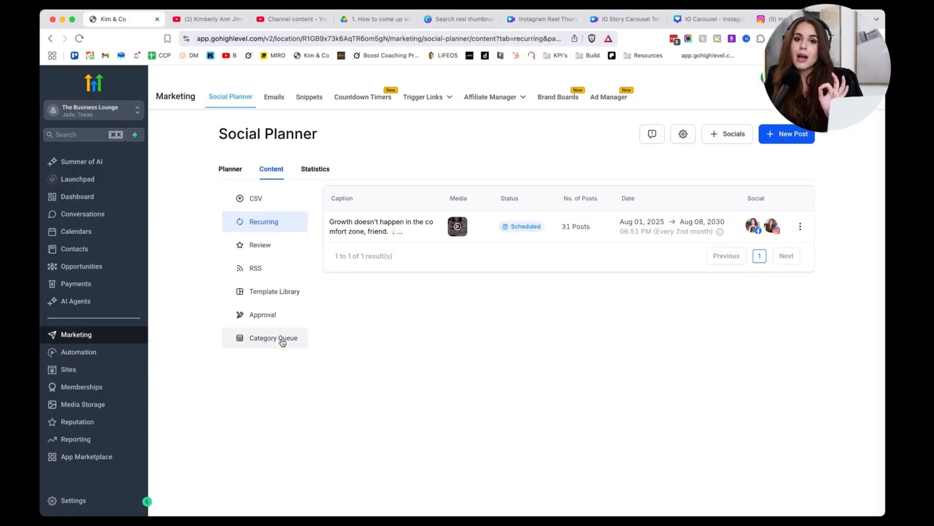
- View the category queues and peek at the Podcast Shorts row actions without deleting
left_click(282, 340)
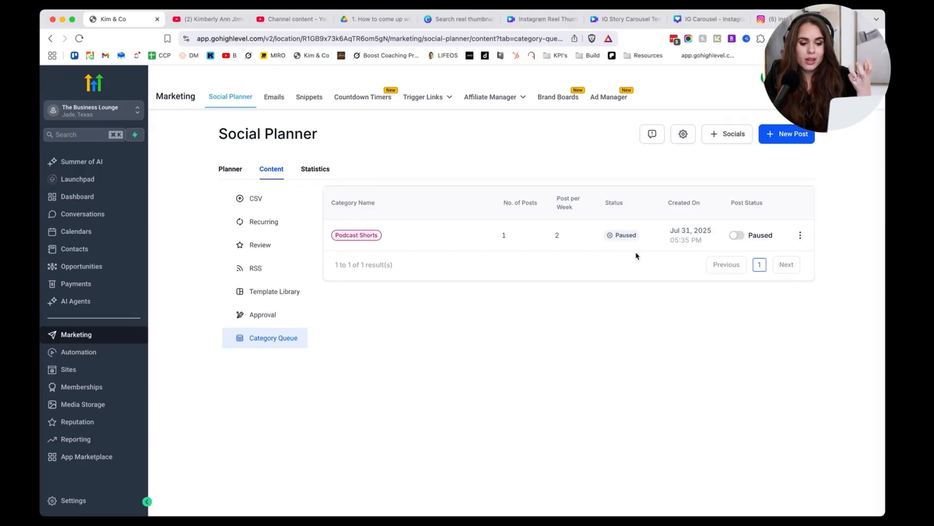
left_click(800, 236)
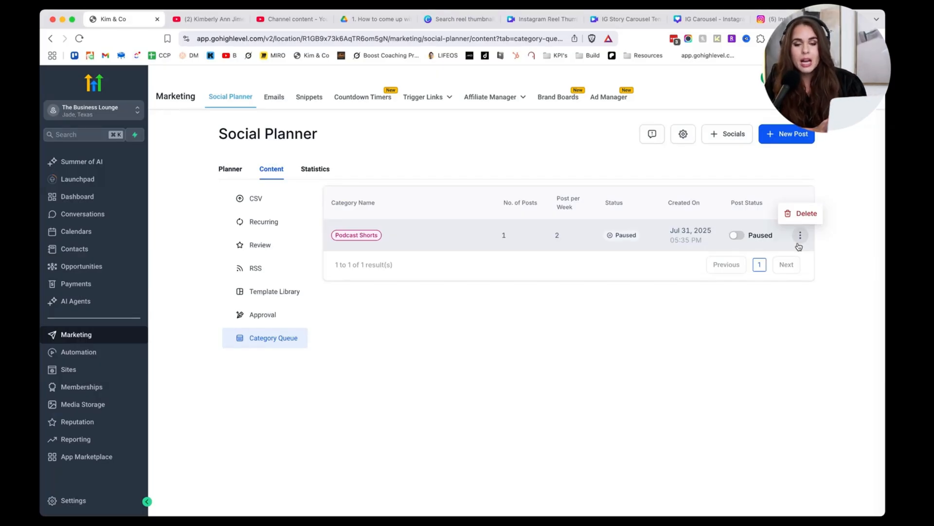
left_click(789, 145)
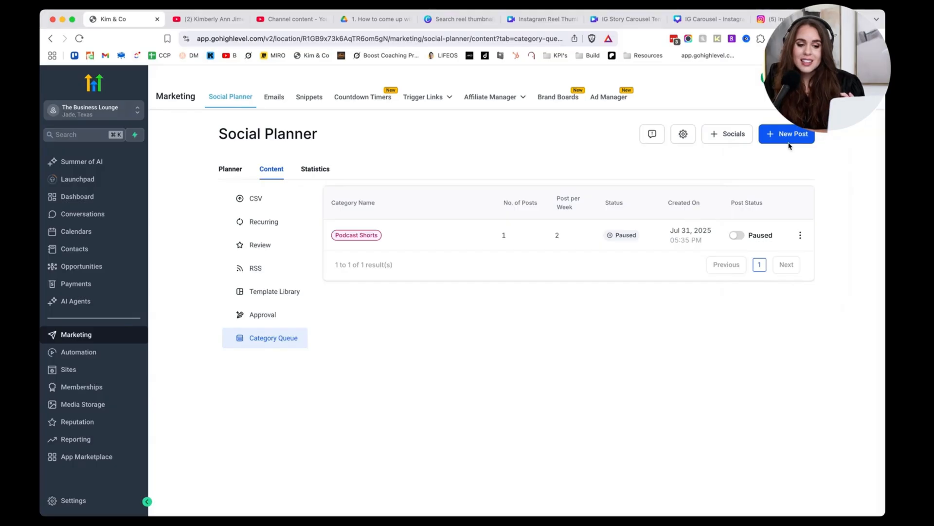
- Start a new Category Queue and create 'Coaching Tips' as its category
left_click(788, 138)
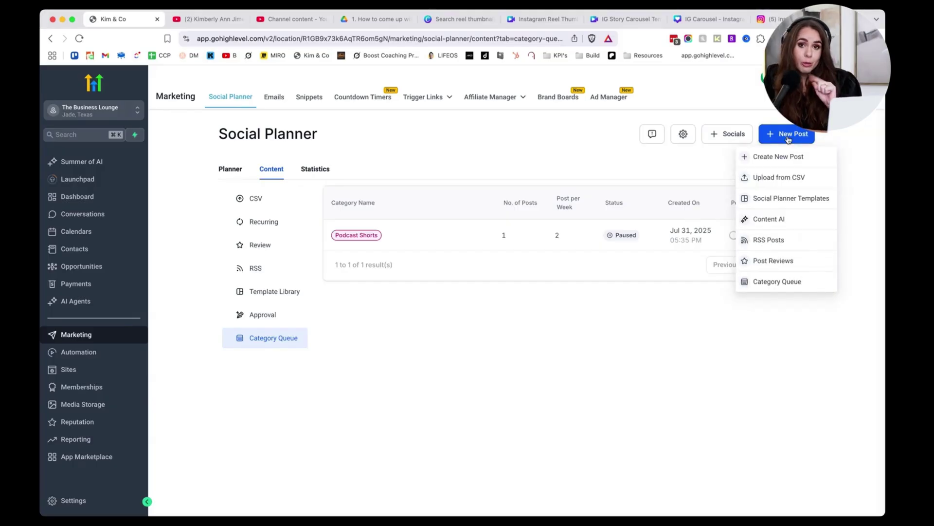
left_click(764, 287)
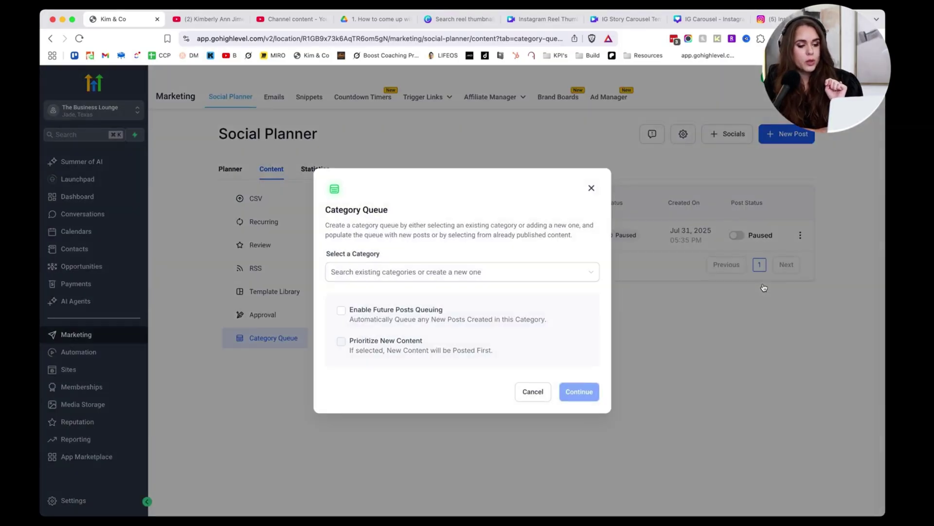
left_click(394, 273)
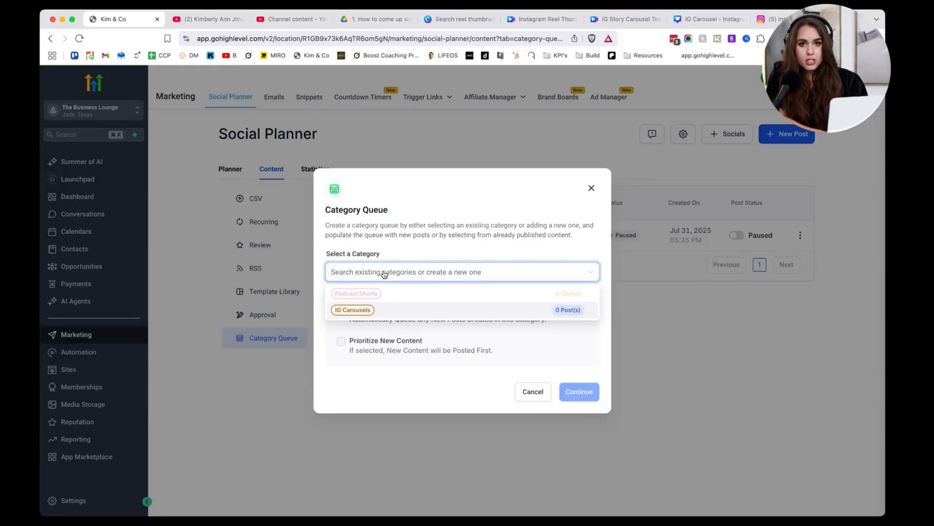
type("Coaching Tips")
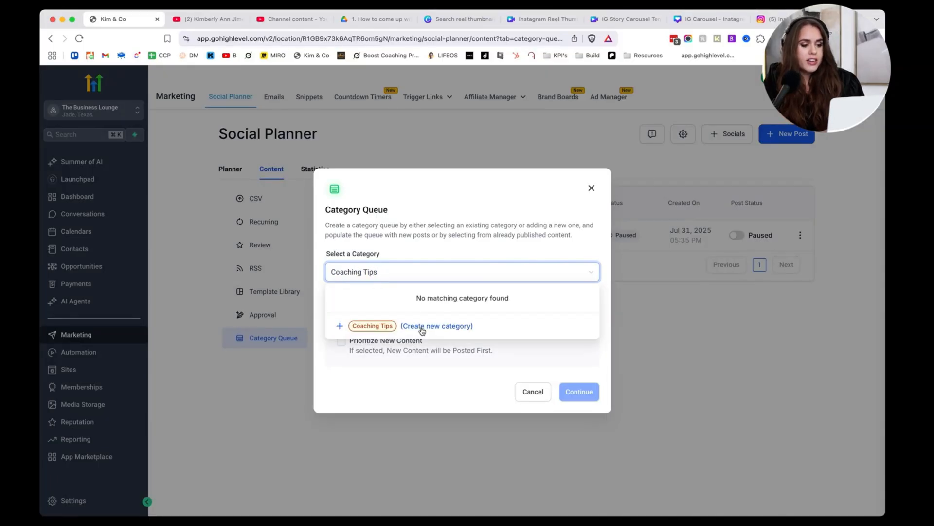
left_click(421, 327)
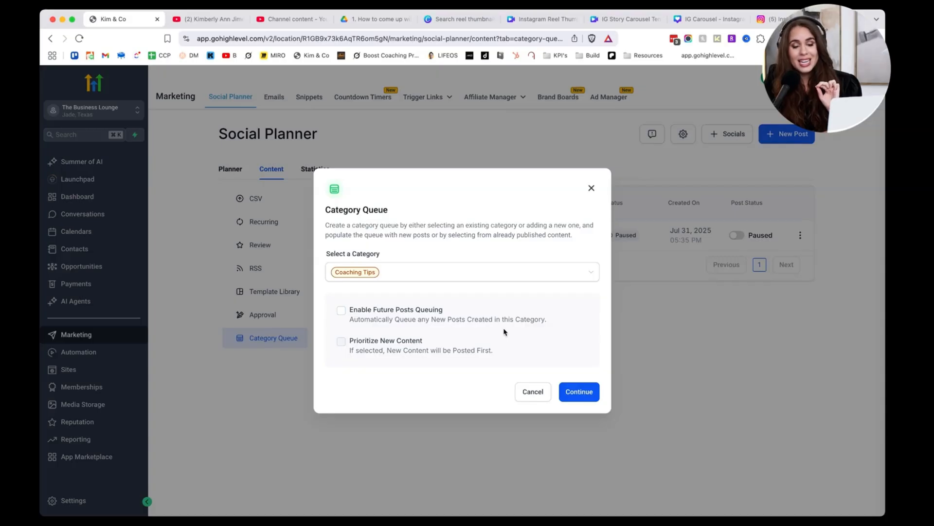
- Enable future-post queuing and Prioritize New Content, then continue to posting days
left_click(341, 310)
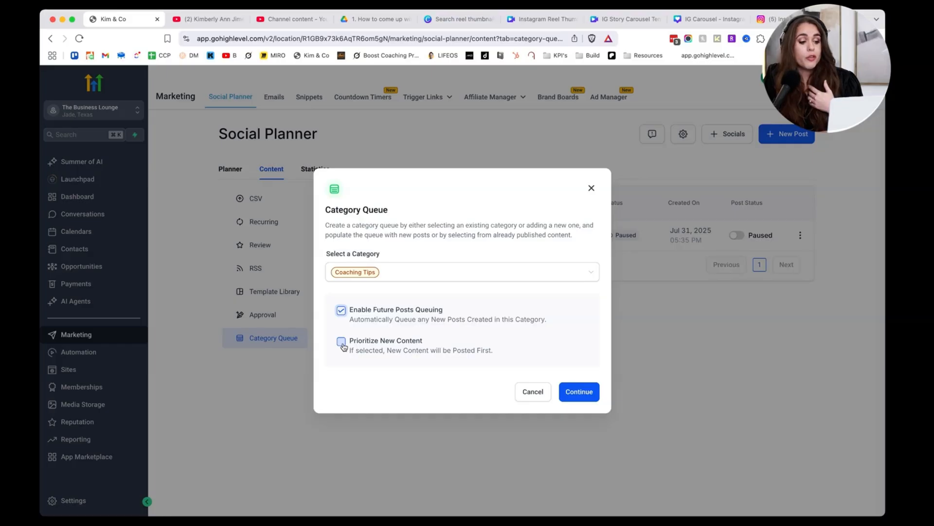
left_click(342, 342)
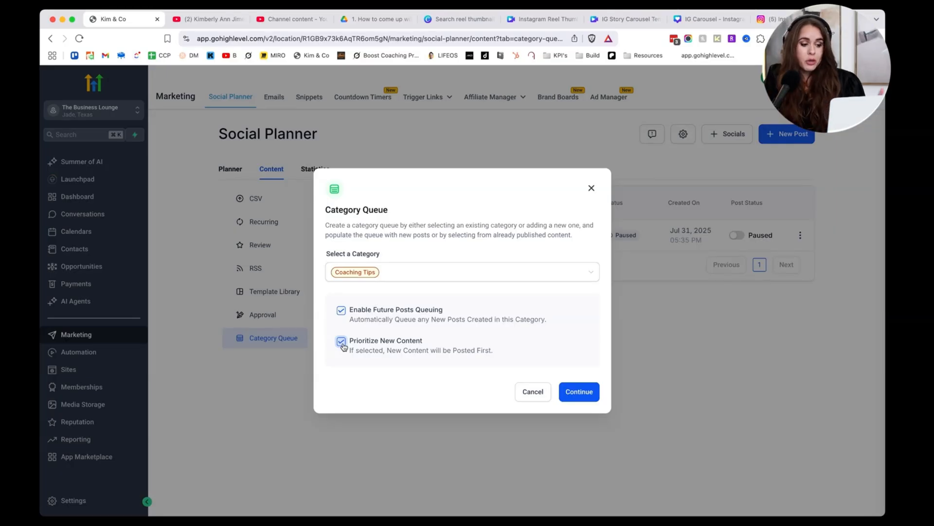
left_click(578, 395)
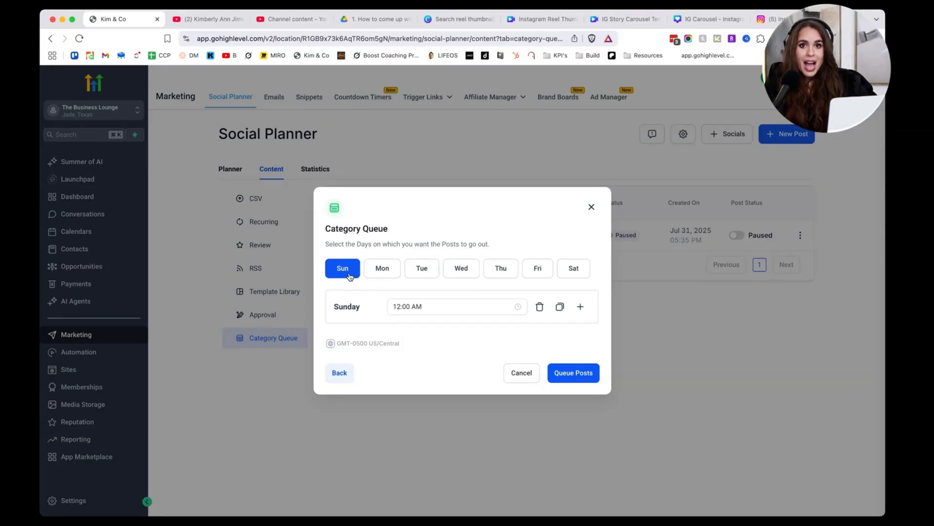
- Set Sunday's posting time to 2:00 PM, remove the extra Sunday slot, and edit Friday's time
left_click(408, 305)
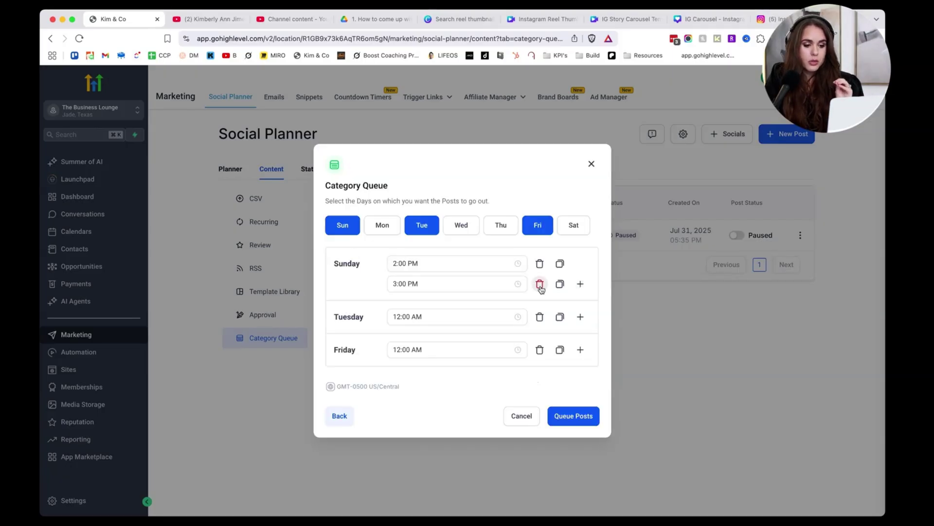
left_click(540, 284)
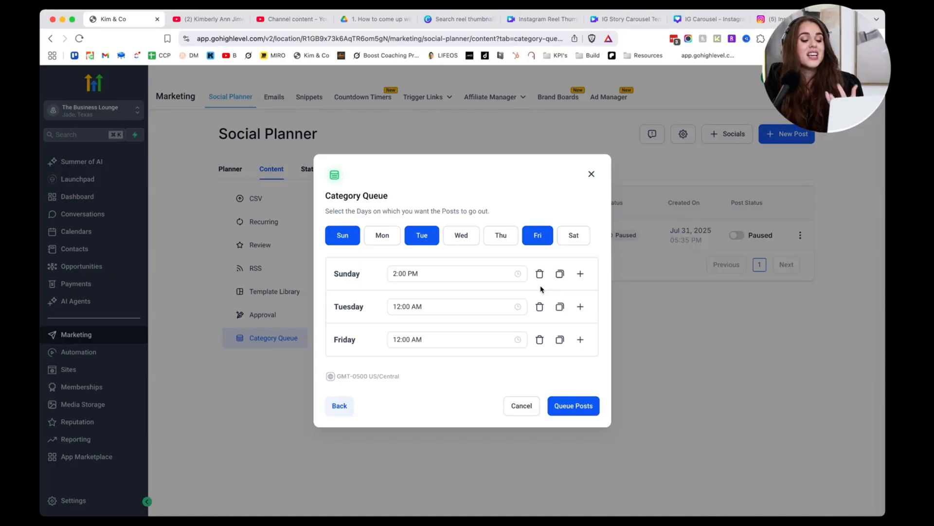
left_click(453, 339)
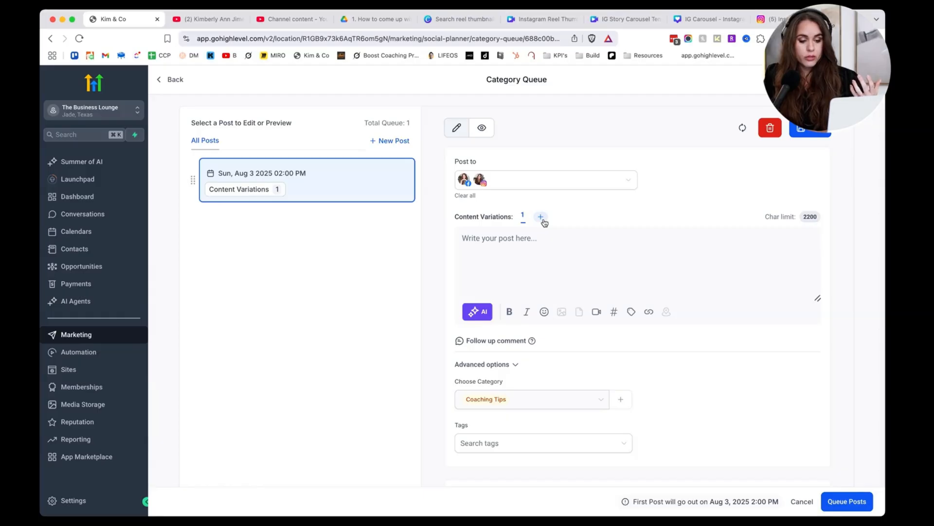
- Add several caption variations to the Coaching Tips post, write their captions, and queue the posts
left_click(543, 220)
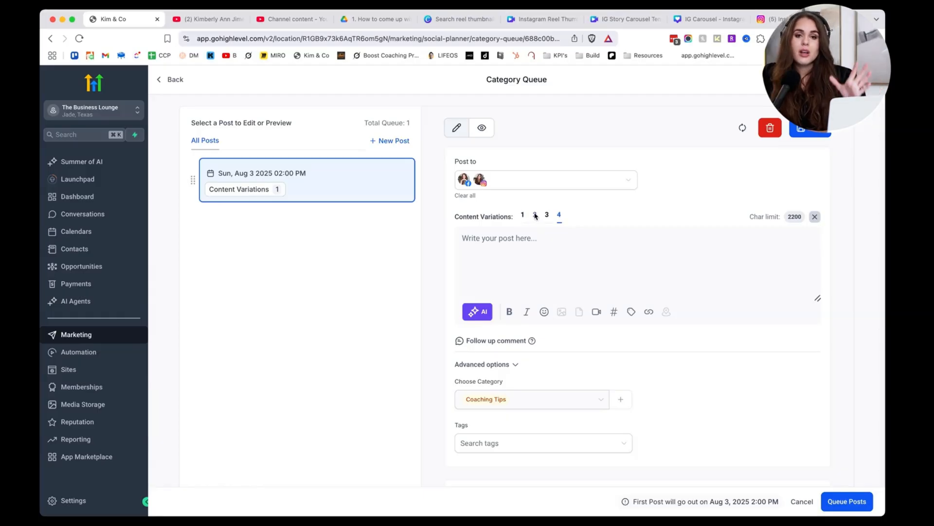
left_click(549, 217)
left_click(532, 245)
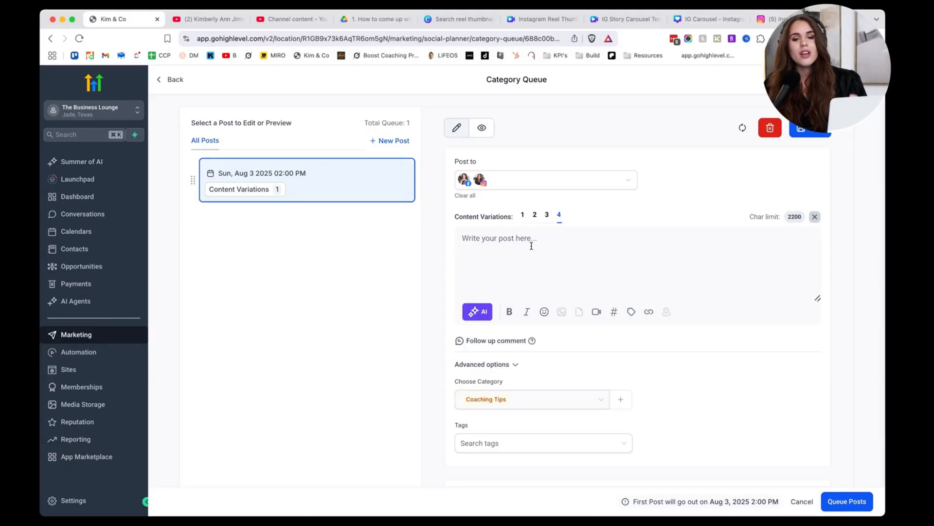
left_click(531, 246)
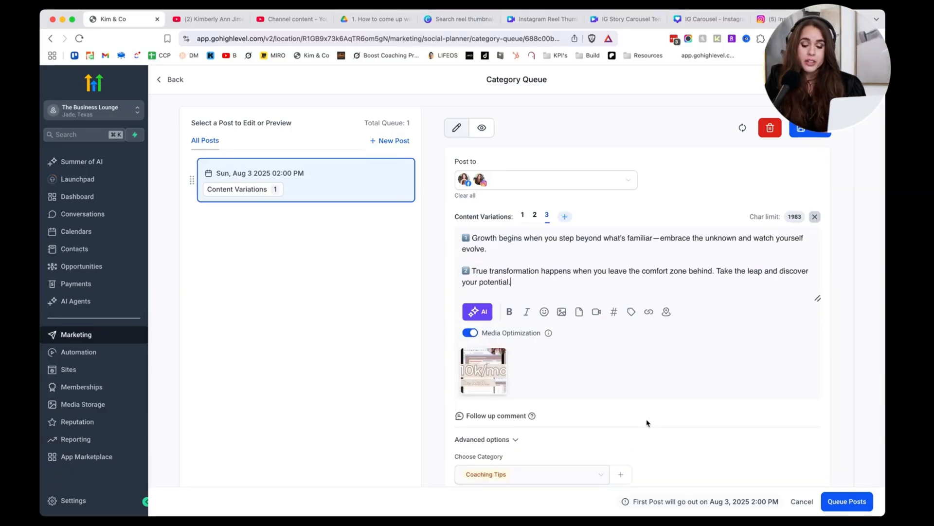
left_click(847, 501)
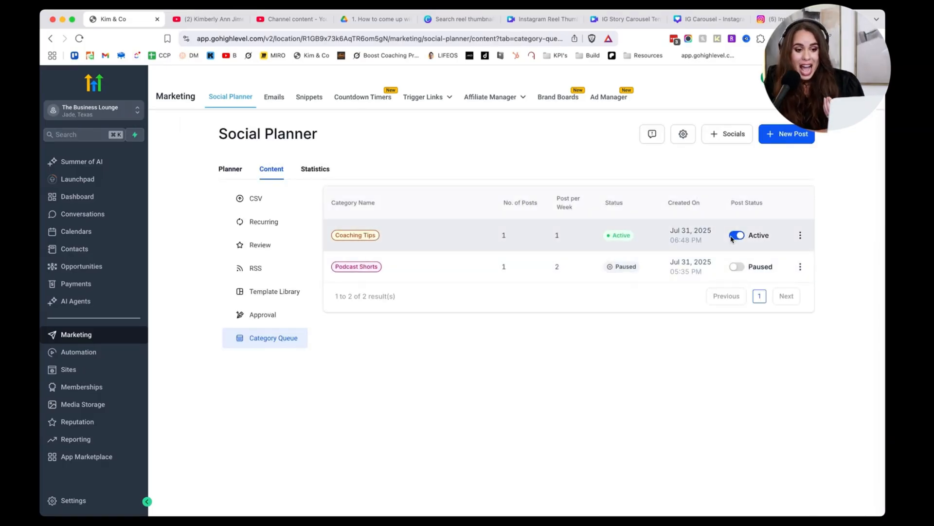
- Pause and reactivate the Coaching Tips queue, then view its Aug 3 post in the Planner list
left_click(736, 236)
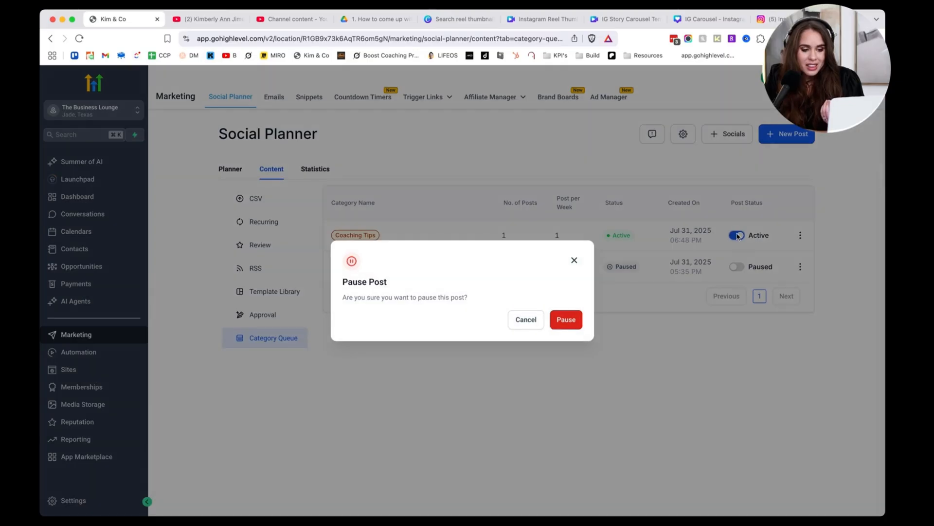
left_click(566, 318)
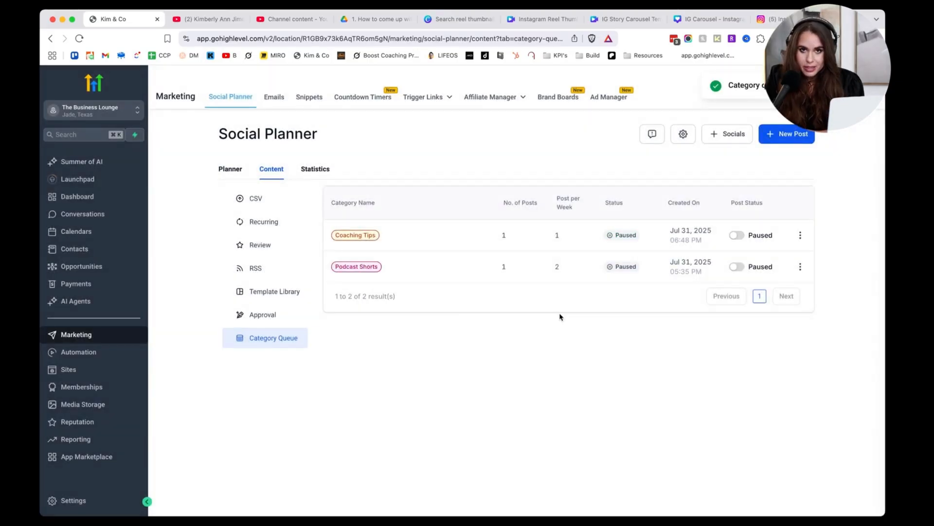
left_click(741, 238)
left_click(230, 169)
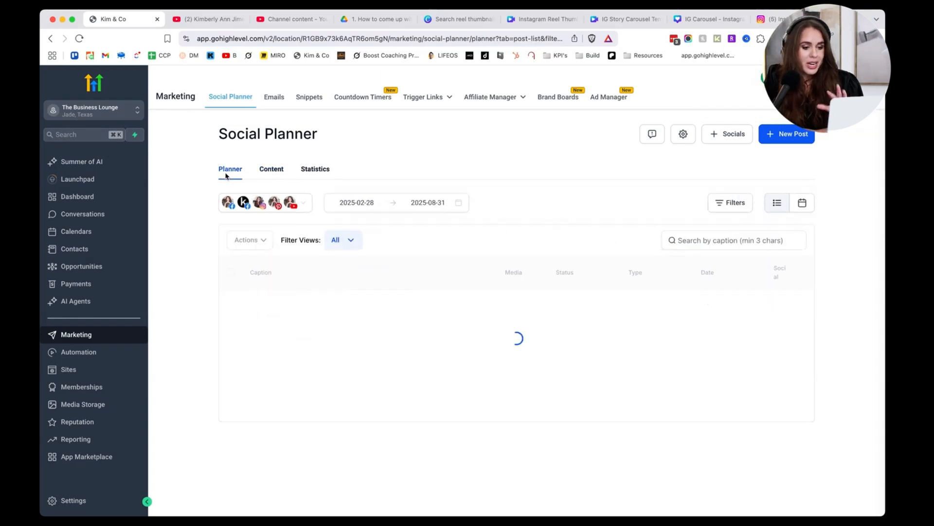
scroll(458, 293, "down", 1)
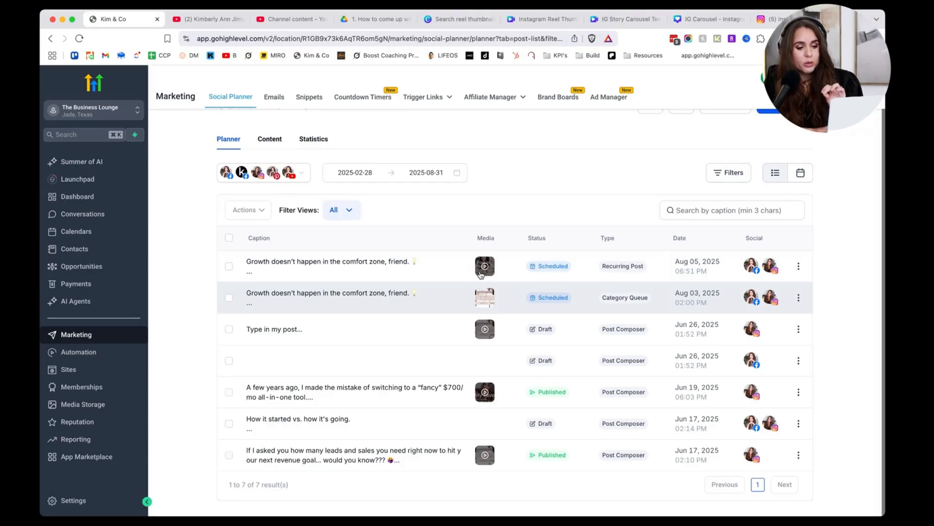